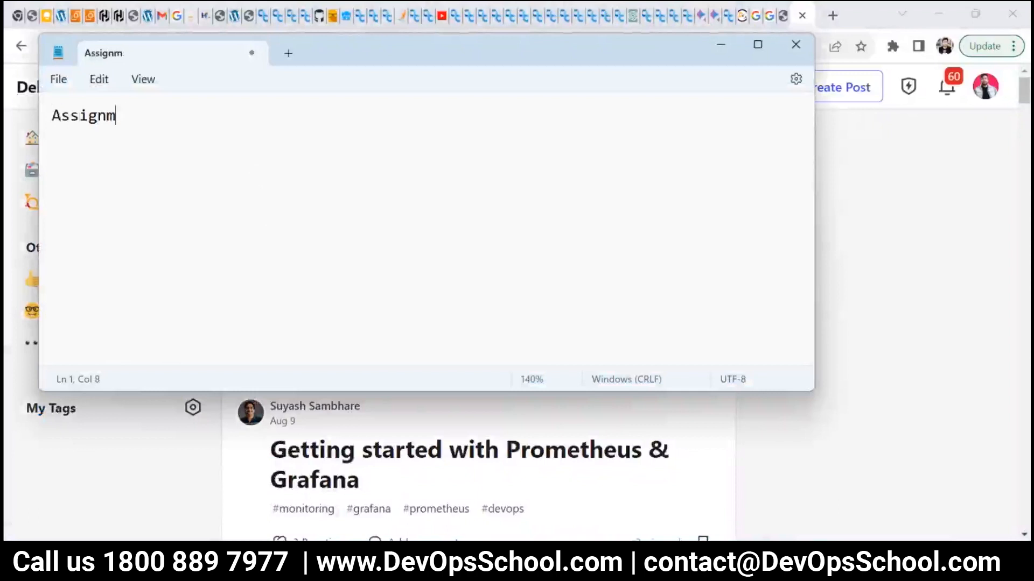
- Complete the note's opening label so it reads "Assignment:"
{"action": "type", "text": "ment:"}
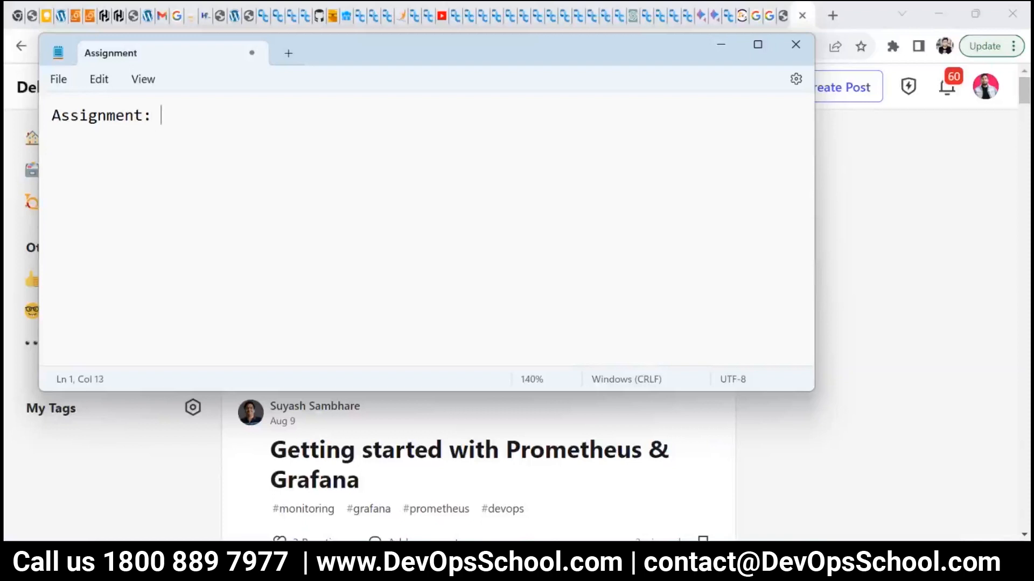
{"action": "type", "text": "This is assi"}
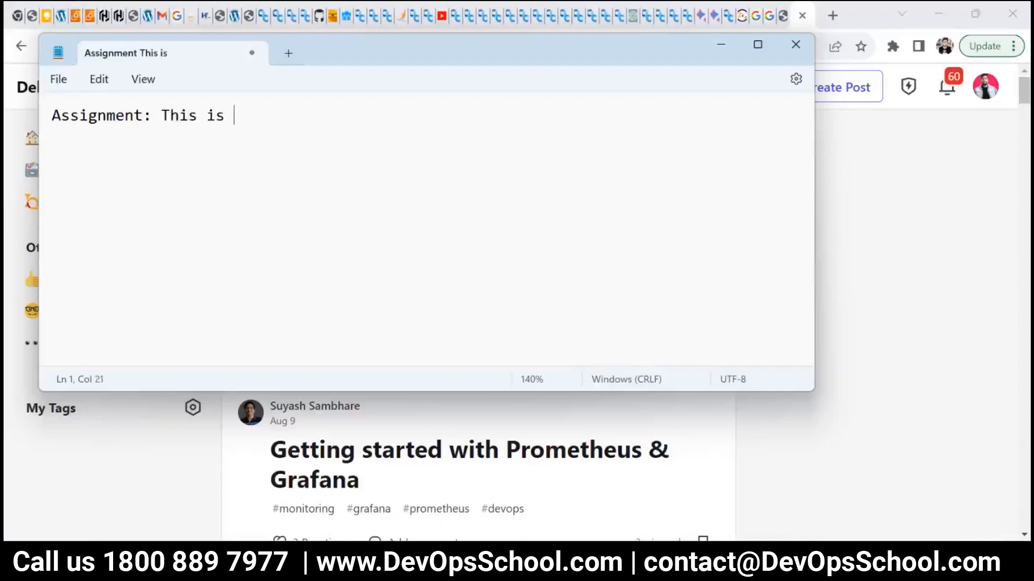
{"action": "key", "text": "BackSpace"}
{"action": "key", "text": "BackSpace"}
{"action": "key", "text": "BackSpace"}
{"action": "key", "text": "BackSpace"}
{"action": "key", "text": "BackSpace"}
{"action": "key", "text": "BackSpace"}
{"action": "key", "text": "BackSpace"}
{"action": "key", "text": "BackSpace"}
{"action": "key", "text": "BackSpace"}
{"action": "key", "text": "BackSpace"}
{"action": "key", "text": "BackSpace"}
{"action": "key", "text": "BackSpace"}
- Write the question "What is DevOps?" after the "Assignment:" label
{"action": "type", "text": "Hw"}
{"action": "key", "text": "BackSpace"}
{"action": "key", "text": "BackSpace"}
{"action": "type", "text": "Whayt"}
{"action": "key", "text": "BackSpace"}
{"action": "key", "text": "BackSpace"}
{"action": "type", "text": "t is "}
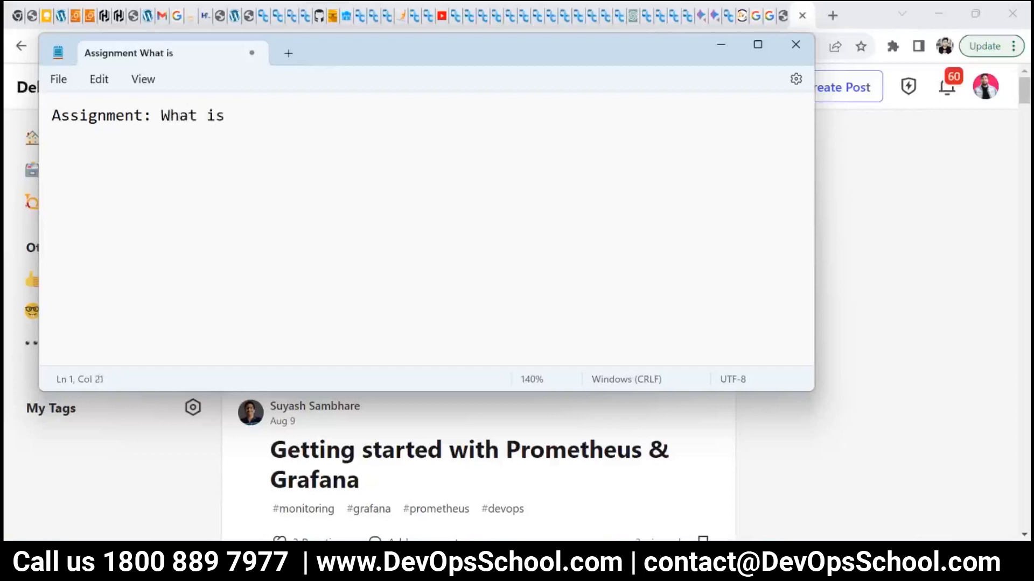
{"action": "type", "text": "DevOps?"}
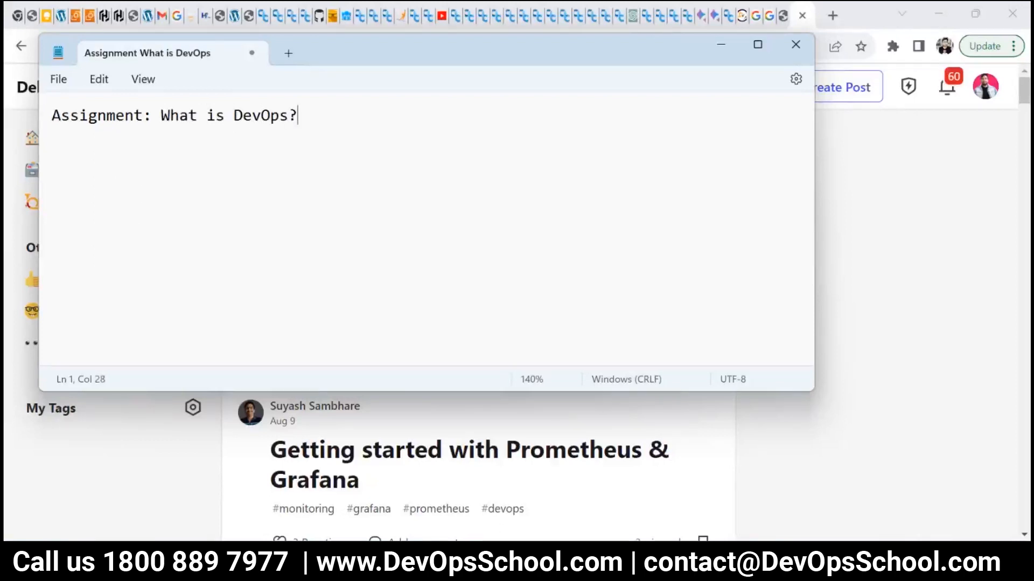
- Add the label "Responces:" below the assignment question, separated by a blank line
{"action": "key", "text": "Return"}
{"action": "key", "text": "Return"}
{"action": "type", "text": "Responces:"}
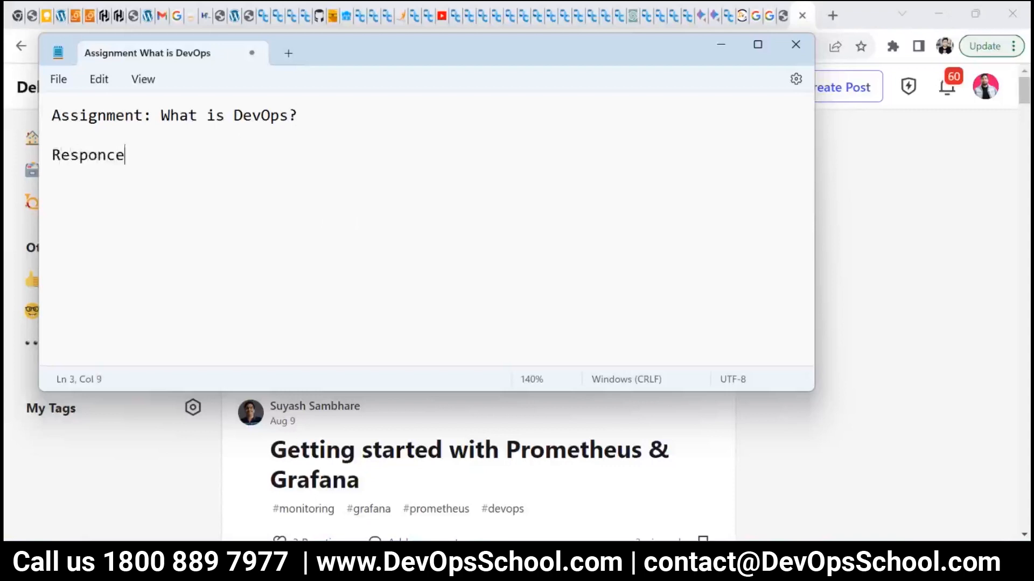
- Add a second entry below the responses label reading "Assignment - Write a code to deploy tomcat."
{"action": "key", "text": "Return"}
{"action": "key", "text": "Return"}
{"action": "key", "text": "Return"}
{"action": "type", "text": "Assignment - W"}
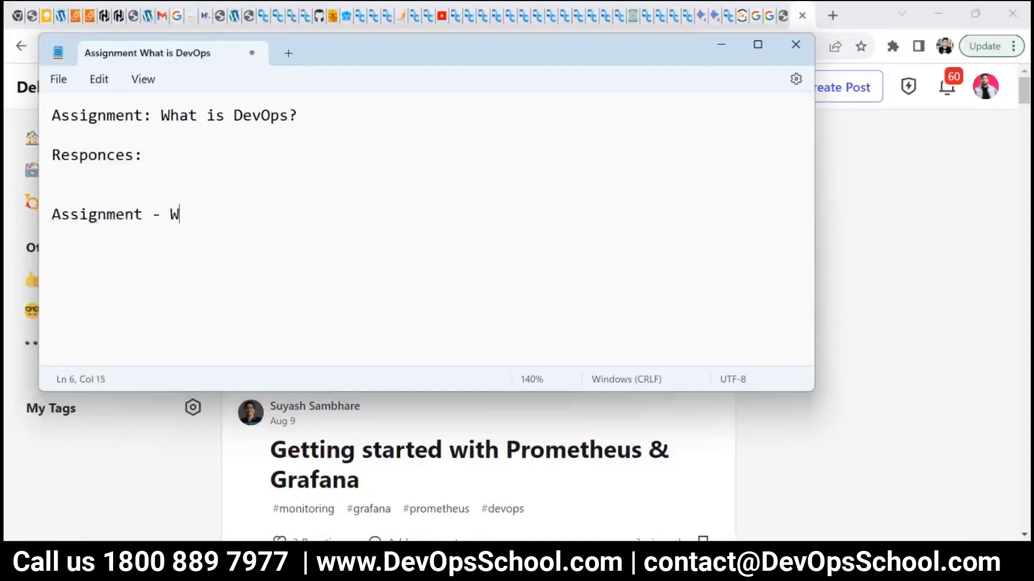
{"action": "type", "text": "rite a code to"}
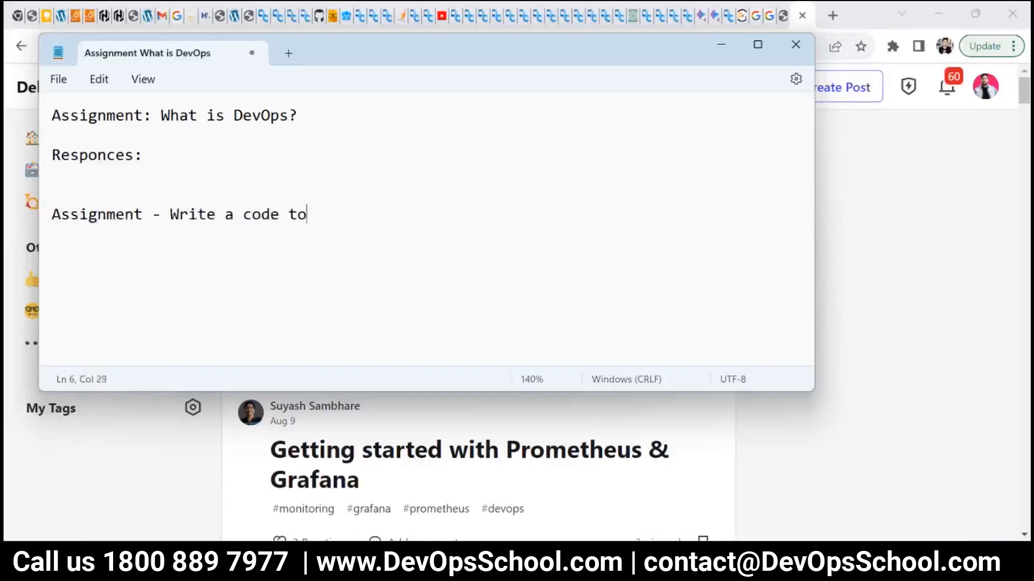
{"action": "type", "text": " deploy tomcat."}
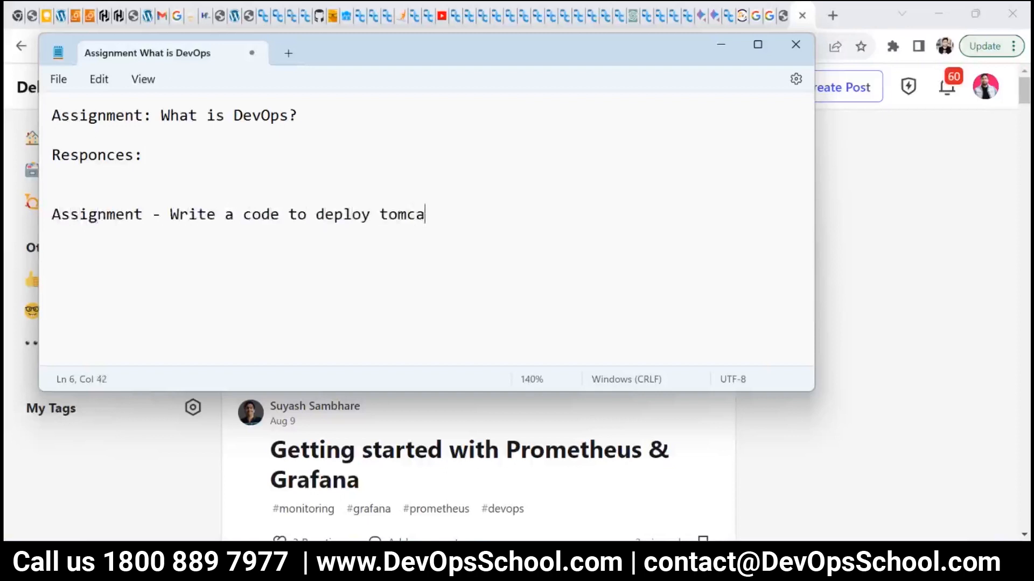
{"action": "key", "text": "Return"}
{"action": "key", "text": "Return"}
{"action": "key", "text": "BackSpace"}
- Switch to the Debug School site in the browser and start a new post
{"action": "key", "text": "alt+Tab"}
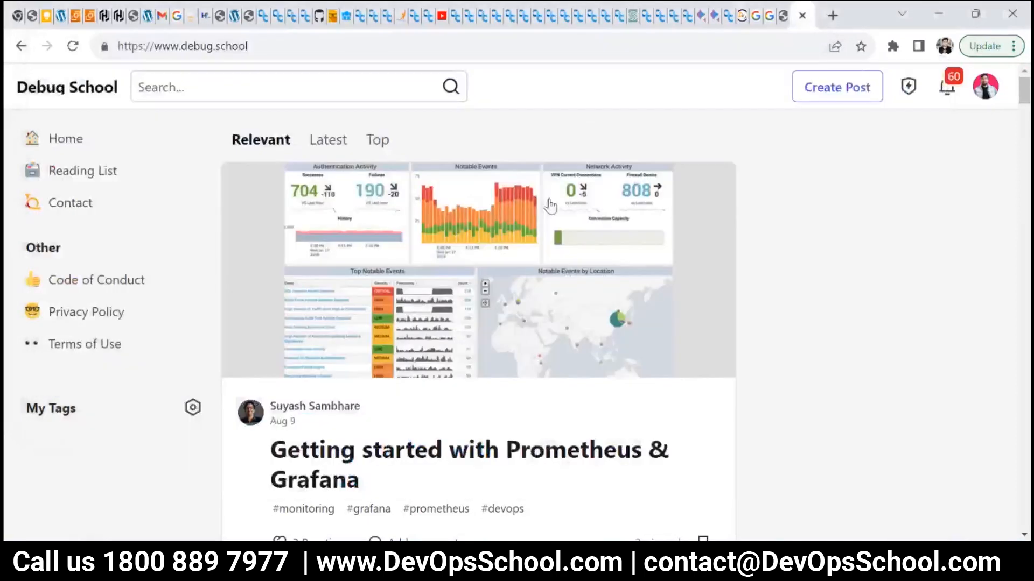
{"action": "left_click", "coordinate": [837, 88]}
{"action": "type", "text": "Ansible Adhoc Commands"}
- Replace the post title with "What is DevOps?" copied from the note, followed by "by" and the author's first name
{"action": "left_click", "coordinate": [337, 216]}
{"action": "left_click_drag", "start_coordinate": [637, 216], "coordinate": [133, 221]}
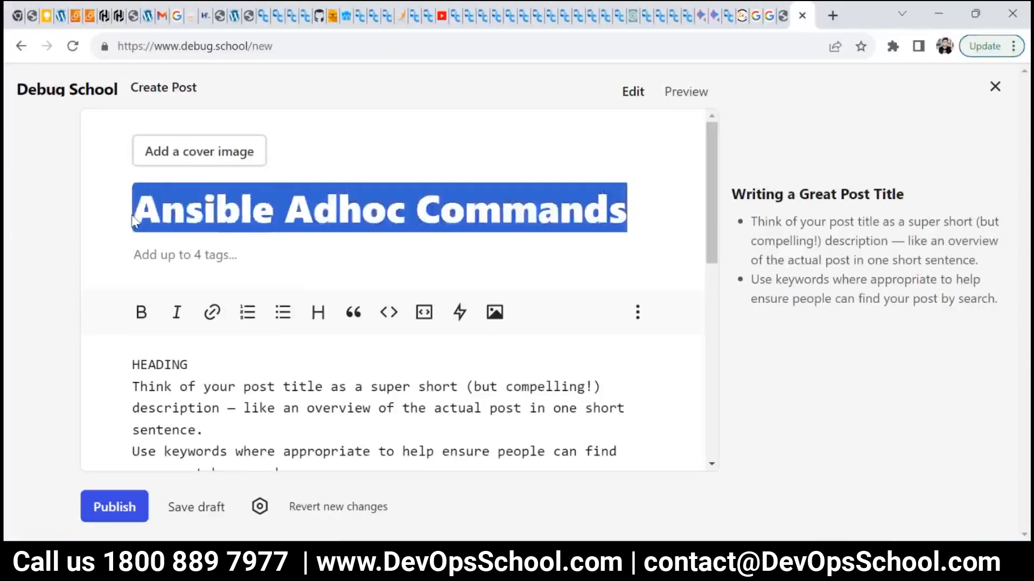
{"action": "key", "text": "alt+Tab"}
{"action": "left_click_drag", "start_coordinate": [315, 115], "coordinate": [160, 113]}
{"action": "key", "text": "alt+Tab"}
{"action": "left_click", "coordinate": [388, 208]}
{"action": "key", "text": "alt+Tab"}
{"action": "left_click_drag", "start_coordinate": [315, 114], "coordinate": [160, 113]}
{"action": "key", "text": "ctrl+c"}
{"action": "key", "text": "alt+Tab"}
{"action": "left_click", "coordinate": [381, 223]}
{"action": "key", "text": "ctrl+a"}
{"action": "key", "text": "ctrl+v"}
{"action": "type", "text": "by Rajesh"}
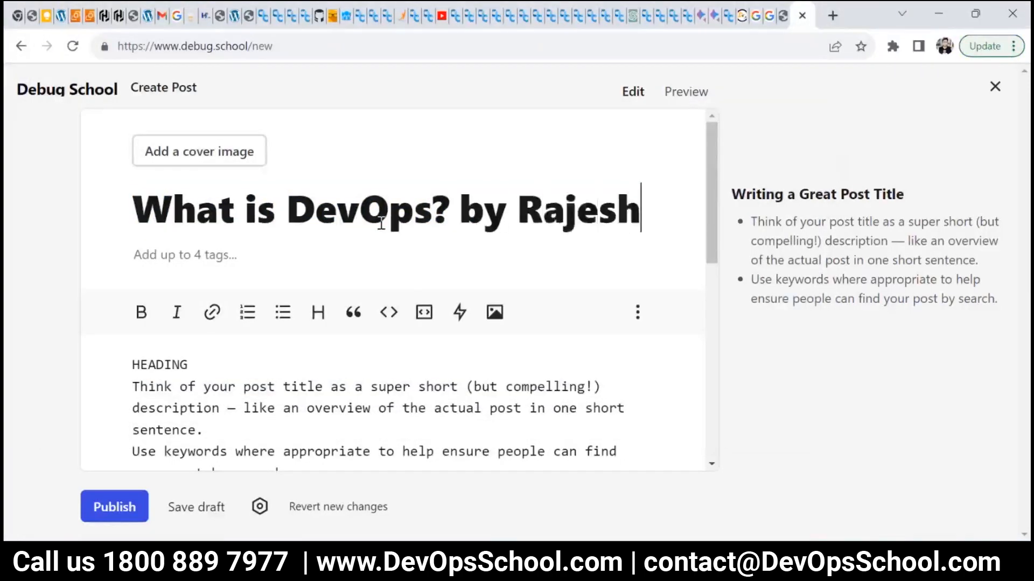
- Clear all existing text from the post body
{"action": "left_click", "coordinate": [301, 392]}
{"action": "key", "text": "ctrl+a"}
{"action": "key", "text": "BackSpace"}
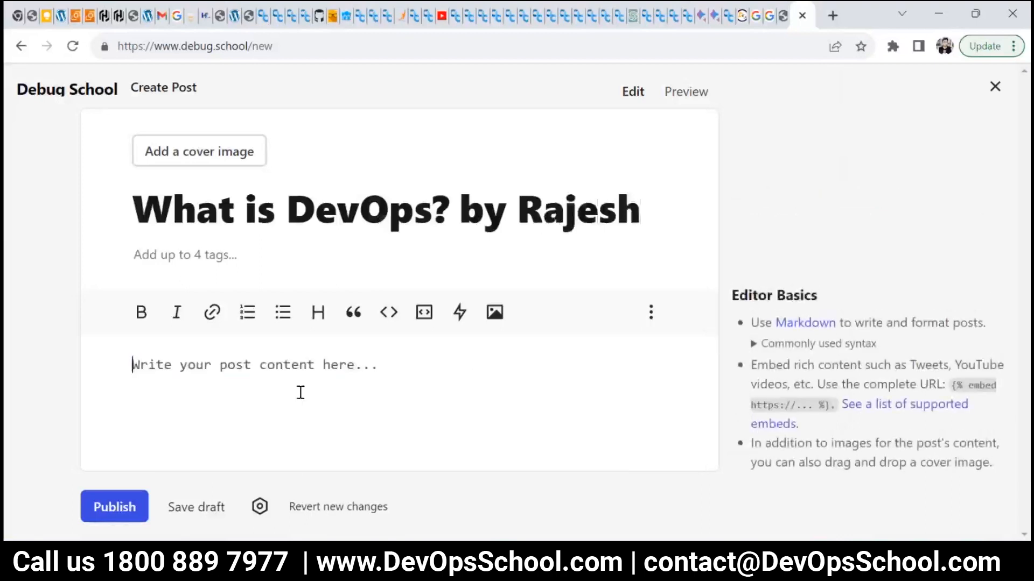
- Add the note's line "Assignment: What is DevOps?" to the post body and format it as a heading
{"action": "key", "text": "alt+Tab"}
{"action": "left_click", "coordinate": [288, 138]}
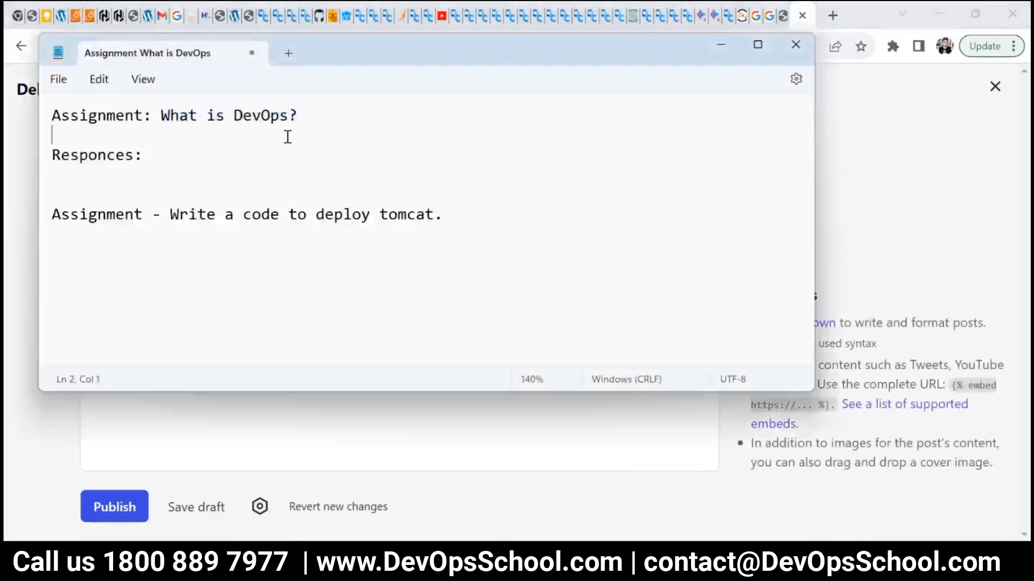
{"action": "left_click", "coordinate": [236, 402]}
{"action": "type", "text": "Assignment: What is DevOps?"}
{"action": "key", "text": "ctrl+a"}
{"action": "left_click", "coordinate": [329, 319]}
{"action": "left_click", "coordinate": [446, 365]}
{"action": "key", "text": "Return"}
{"action": "key", "text": "Return"}
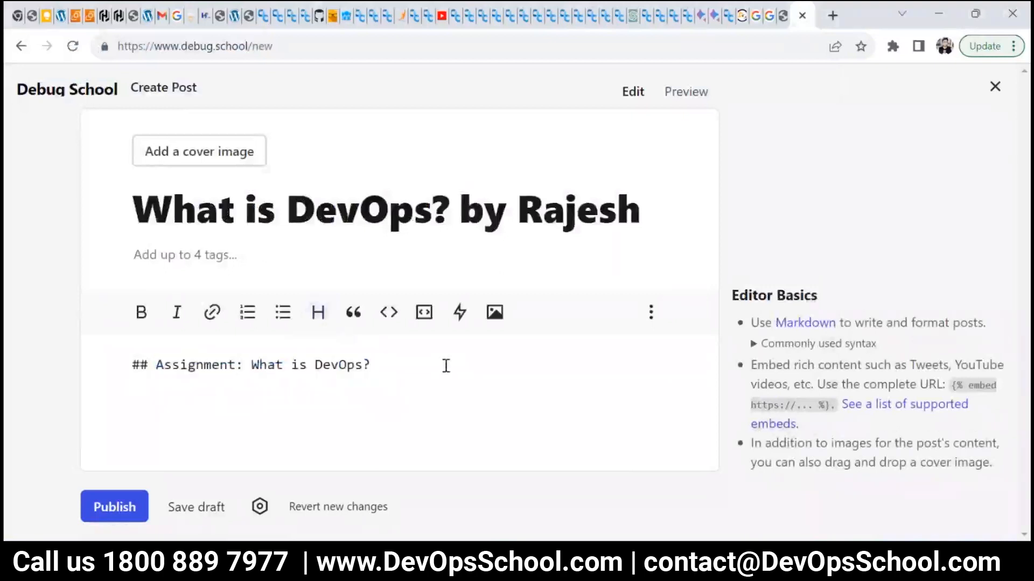
- Enter the placeholder lines "dsaldjslskjdljsad" and "sadkjasjhd" beneath the assignment heading
{"action": "left_click", "coordinate": [252, 365]}
{"action": "left_click", "coordinate": [415, 393]}
{"action": "type", "text": "dsaldjslskjdljsad"}
{"action": "key", "text": "Return"}
{"action": "type", "text": "sadkjasjhd"}
{"action": "key", "text": "Return"}
{"action": "key", "text": "Return"}
- Add "Solution:" below the placeholder text, format it as a heading and leave a blank line beneath it
{"action": "type", "text": "solution:"}
{"action": "key", "text": "Return"}
{"action": "left_click_drag", "start_coordinate": [210, 455], "coordinate": [133, 441]}
{"action": "left_click", "coordinate": [318, 302]}
{"action": "left_click", "coordinate": [274, 366]}
{"action": "key", "text": "Return"}
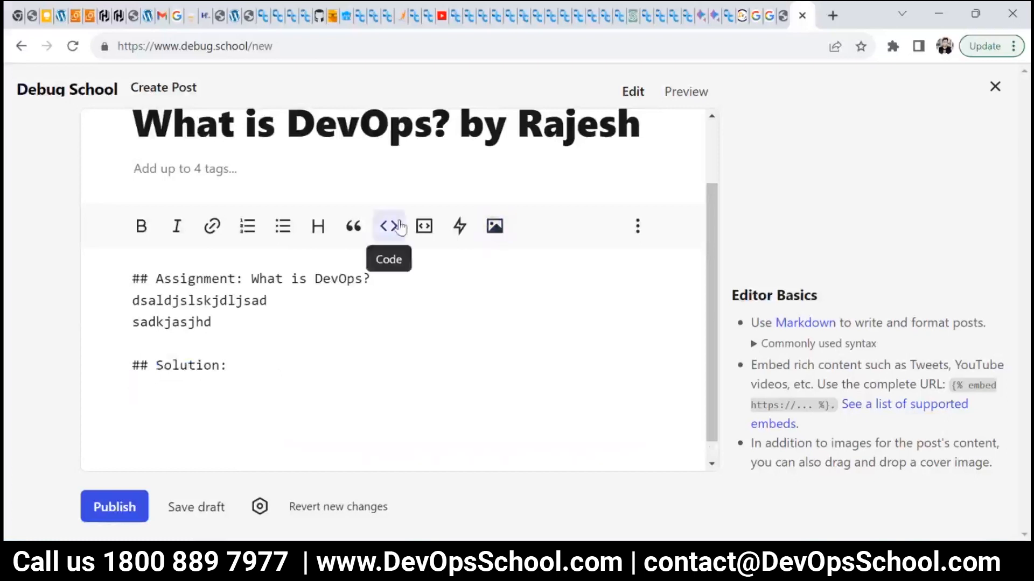
{"action": "left_click", "coordinate": [216, 400]}
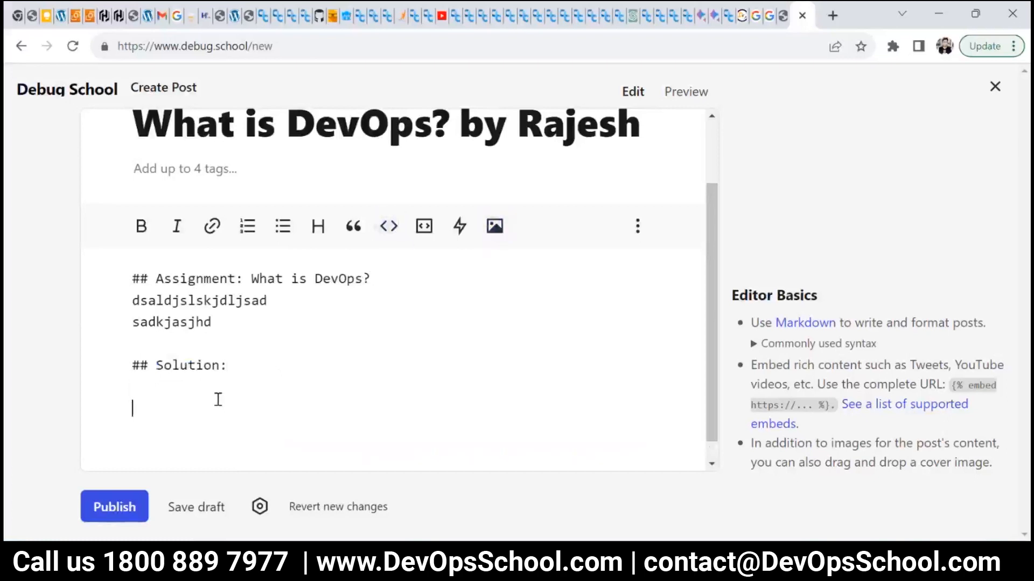
- Enter the placeholder lines "lkdjlkdjssa" and "dsadkljsadklajsdjaskdljslkdja" under the Solution heading
{"action": "type", "text": "1kdjlkdjssa"}
{"action": "key", "text": "Return"}
{"action": "type", "text": "dsadkljsadklajsdjaskdljslkdja"}
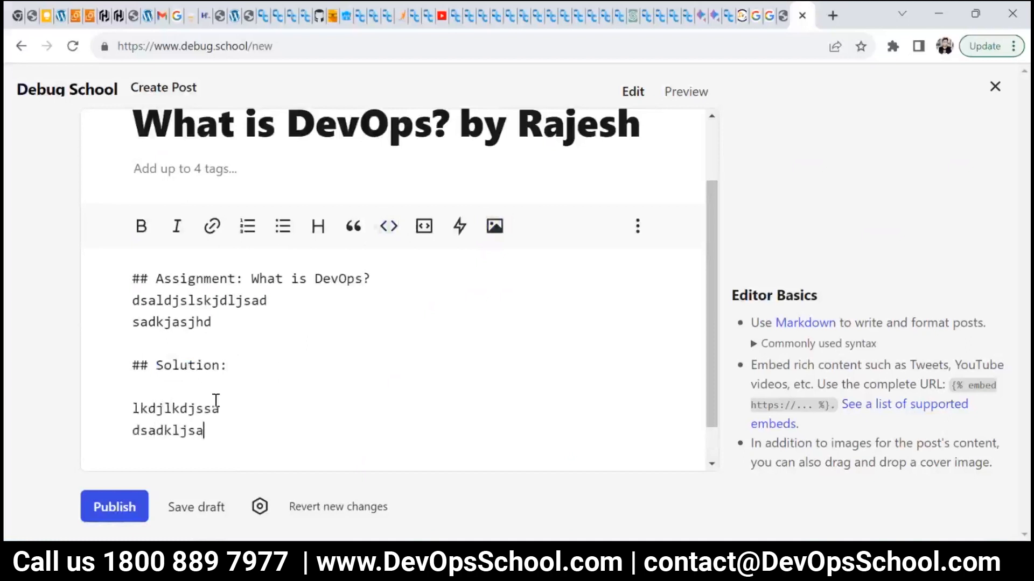
{"action": "key", "text": "Return"}
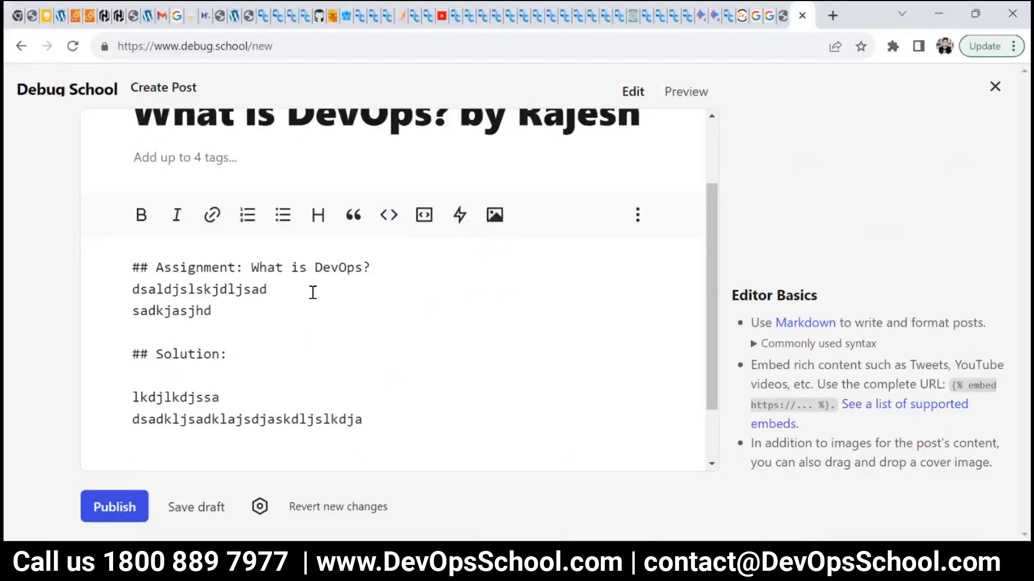
- Insert a code block below the solution text containing the lines "dsadljsakdljlkjsdasajd" and "sdsakjdskajdkl"
{"action": "left_click", "coordinate": [424, 215]}
{"action": "scroll", "coordinate": [528, 374], "scroll_direction": "down", "scroll_amount": 3}
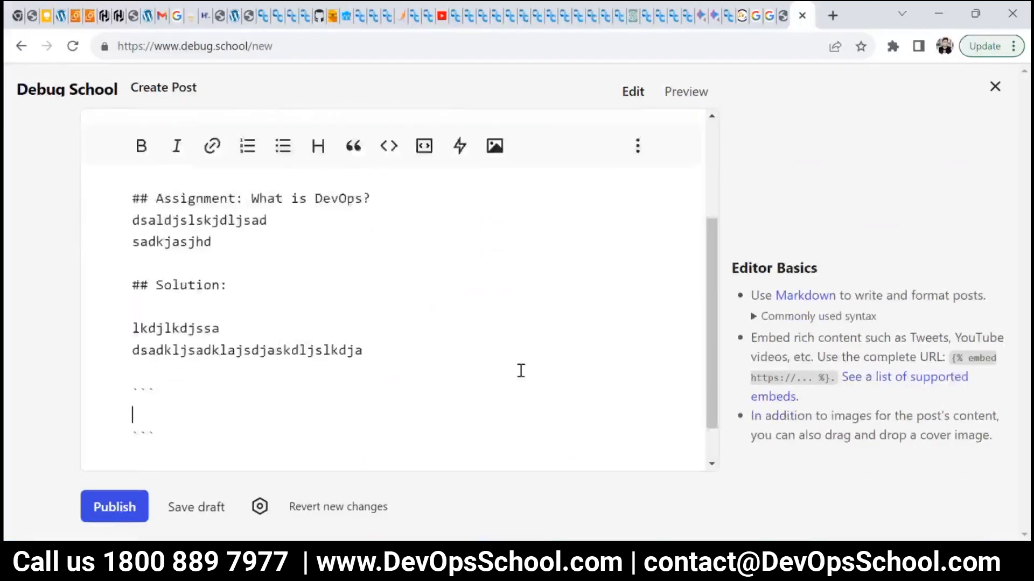
{"action": "type", "text": "dsadljsakdljlkjsdasajd"}
{"action": "key", "text": "Return"}
{"action": "type", "text": "sdsakjdskajdkl"}
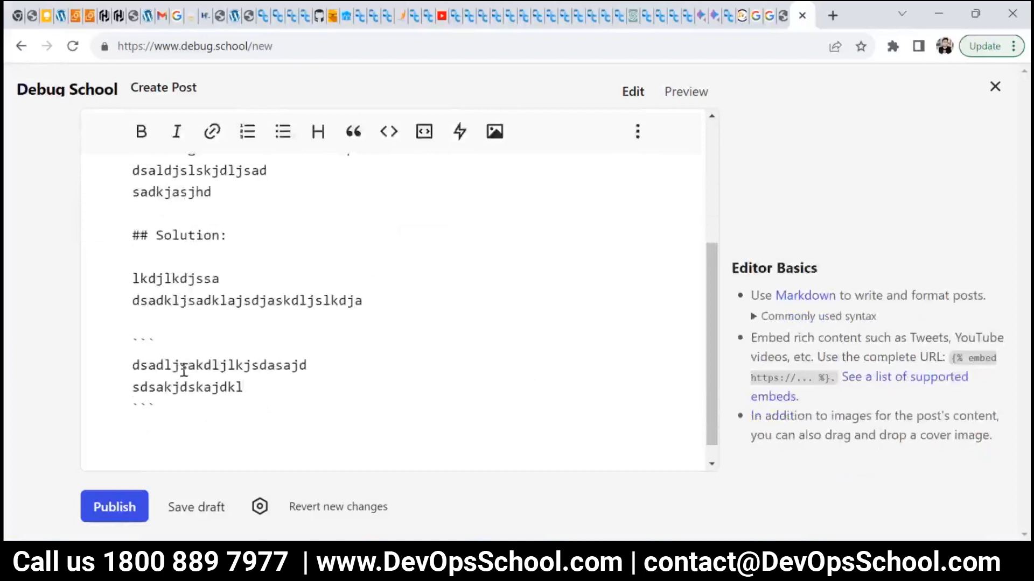
{"action": "left_click", "coordinate": [249, 414]}
{"action": "key", "text": "Return"}
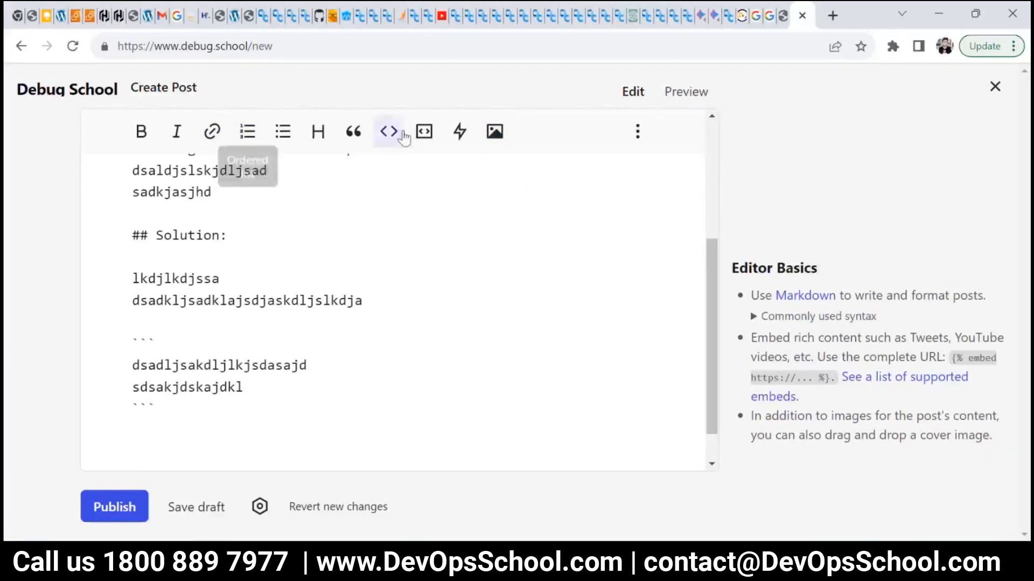
- Preview the post, check its title, Assignment and Solution sections and code block, and return to editing
{"action": "scroll", "coordinate": [489, 308], "scroll_direction": "up", "scroll_amount": 2}
{"action": "scroll", "coordinate": [489, 308], "scroll_direction": "up", "scroll_amount": 2}
{"action": "left_click", "coordinate": [686, 91]}
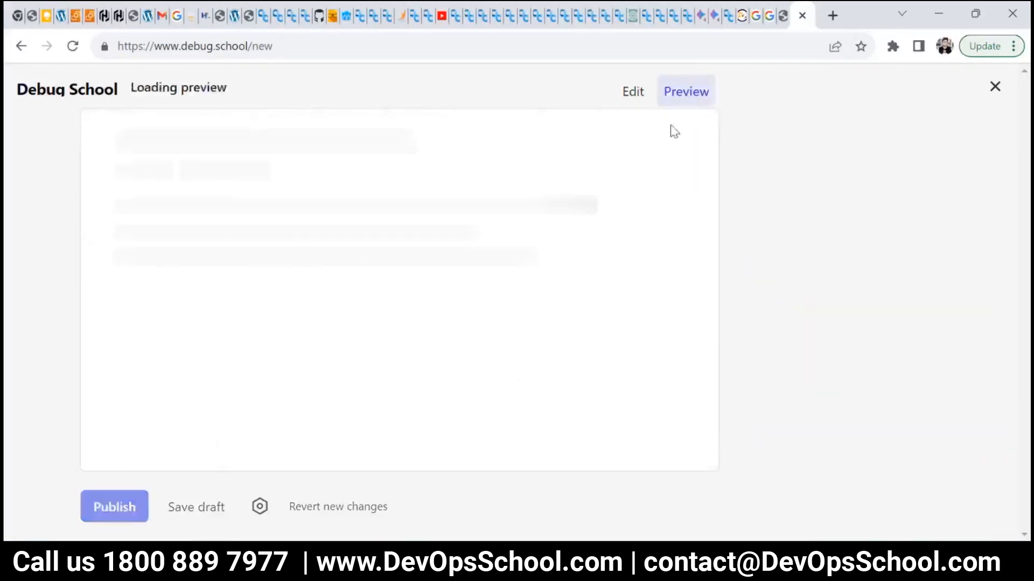
{"action": "left_click_drag", "start_coordinate": [173, 237], "coordinate": [482, 242]}
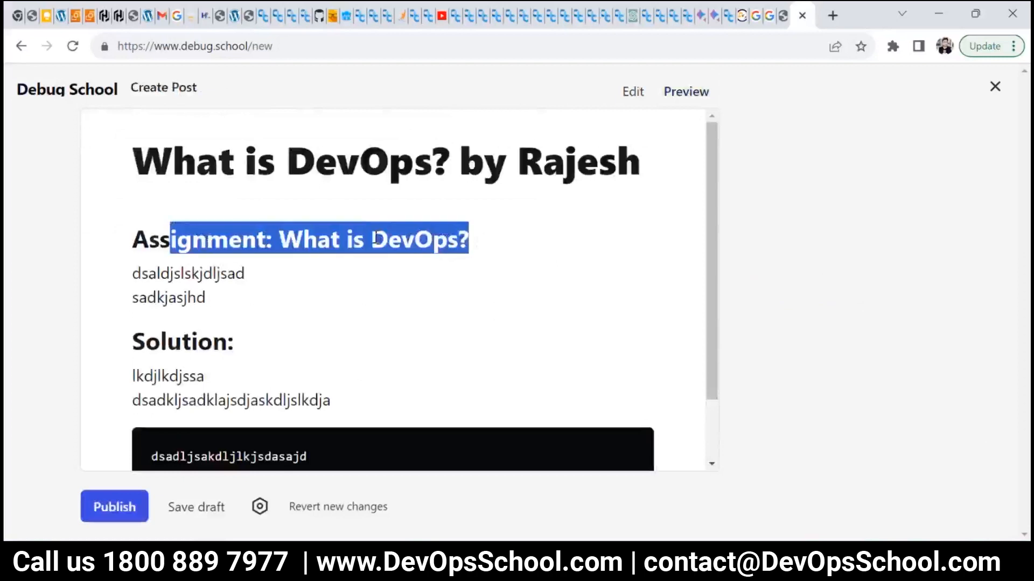
{"action": "left_click_drag", "start_coordinate": [286, 162], "coordinate": [541, 162]}
{"action": "left_click_drag", "start_coordinate": [340, 240], "coordinate": [173, 239]}
{"action": "left_click_drag", "start_coordinate": [144, 341], "coordinate": [186, 343]}
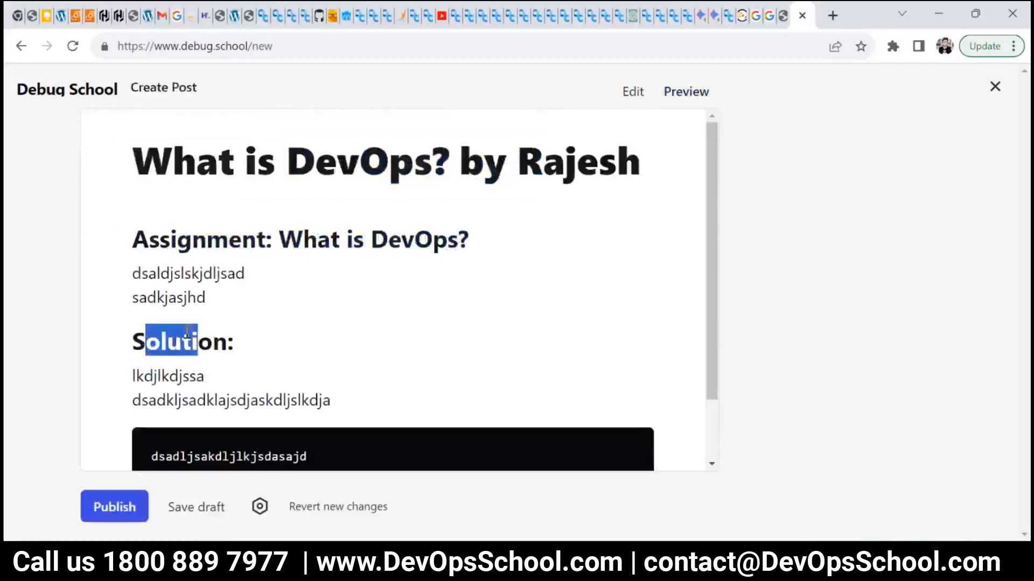
{"action": "left_click_drag", "start_coordinate": [205, 301], "coordinate": [132, 274]}
{"action": "left_click_drag", "start_coordinate": [154, 377], "coordinate": [267, 400]}
{"action": "scroll", "coordinate": [264, 387], "scroll_direction": "down", "scroll_amount": 2}
{"action": "left_click_drag", "start_coordinate": [157, 377], "coordinate": [315, 405]}
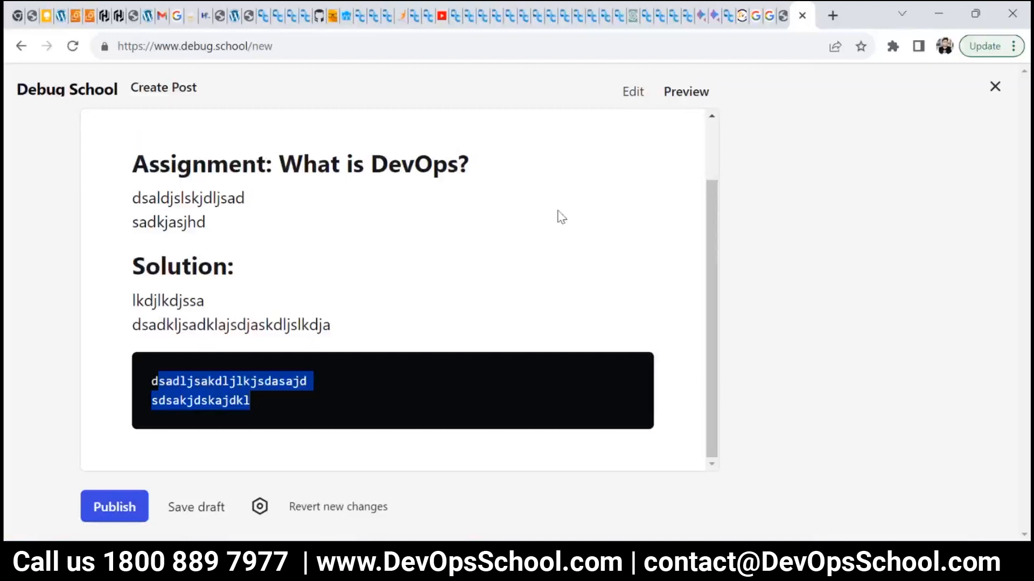
{"action": "scroll", "coordinate": [581, 167], "scroll_direction": "up", "scroll_amount": 2}
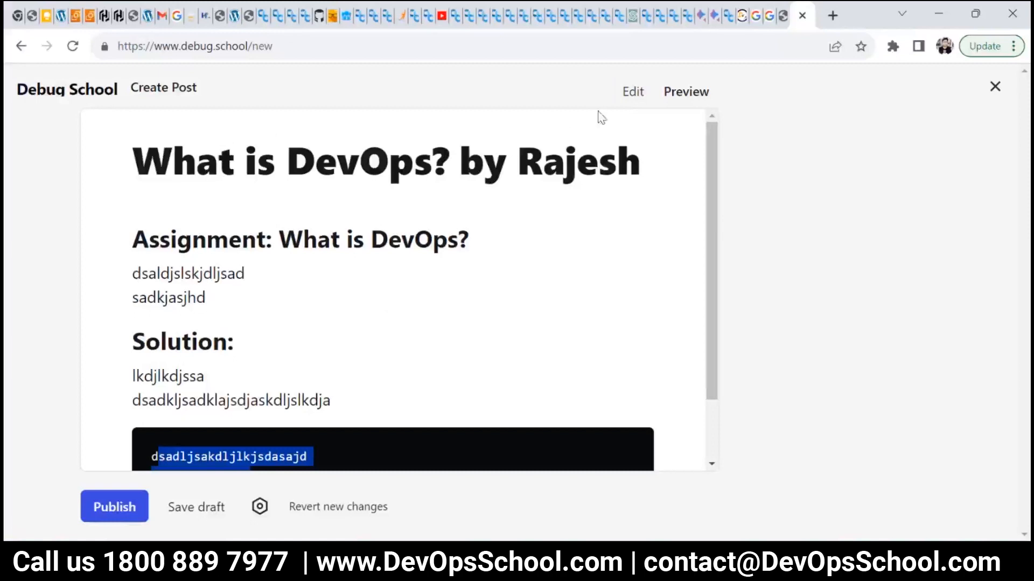
{"action": "left_click", "coordinate": [633, 92]}
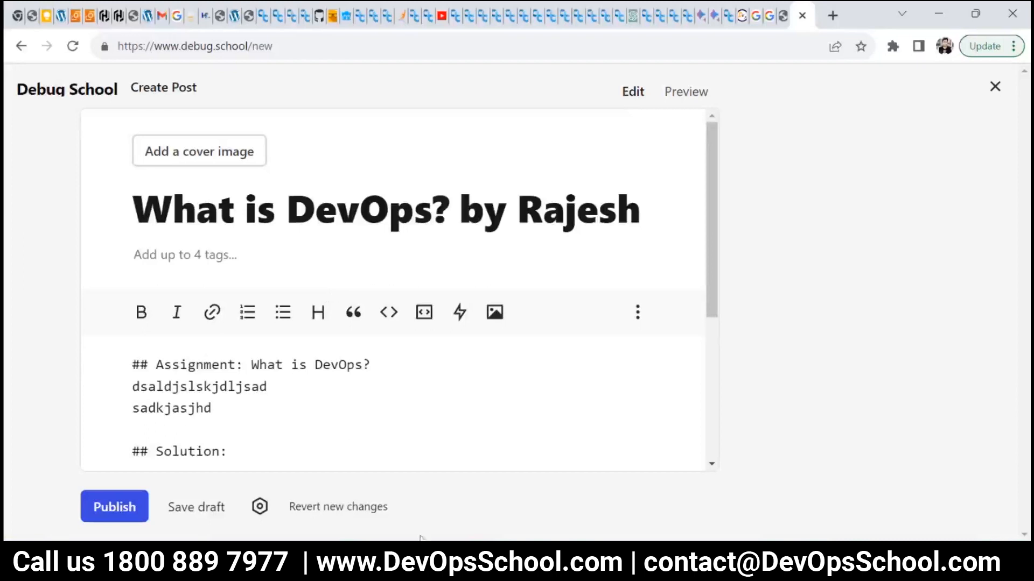
- Switch to the Day1.txt file open in Notepad
{"action": "mouse_move", "coordinate": [506, 563]}
{"action": "left_click", "coordinate": [493, 561]}
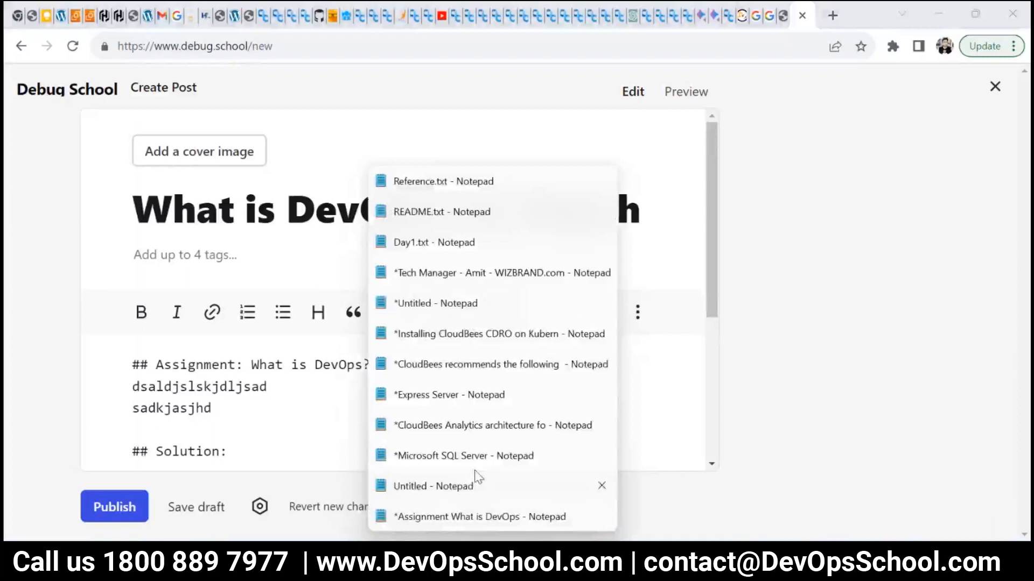
{"action": "left_click", "coordinate": [422, 242]}
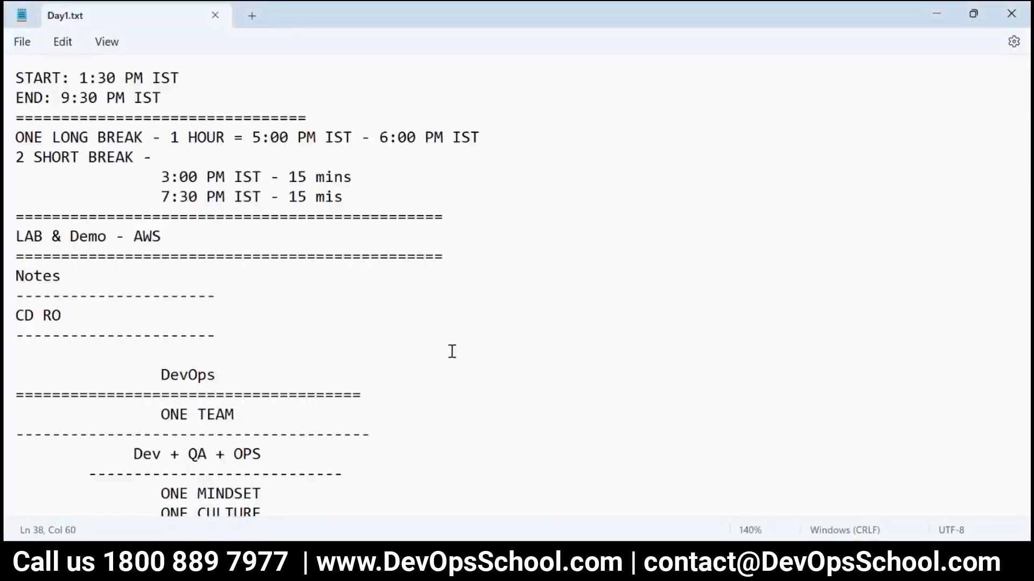